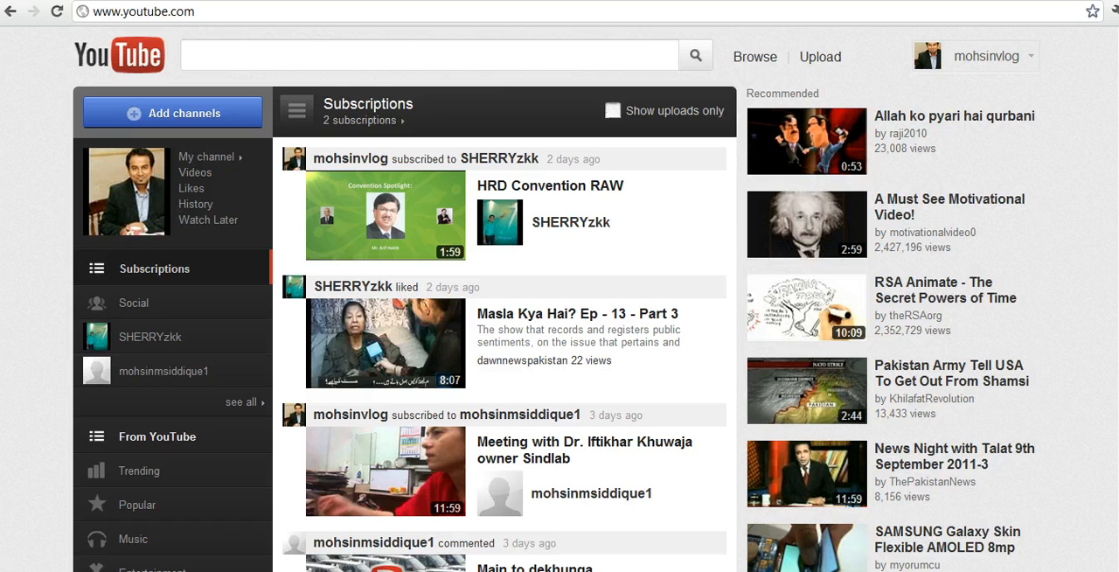
pyautogui.click(255, 17)
pyautogui.click(255, 17)
pyautogui.write('/')
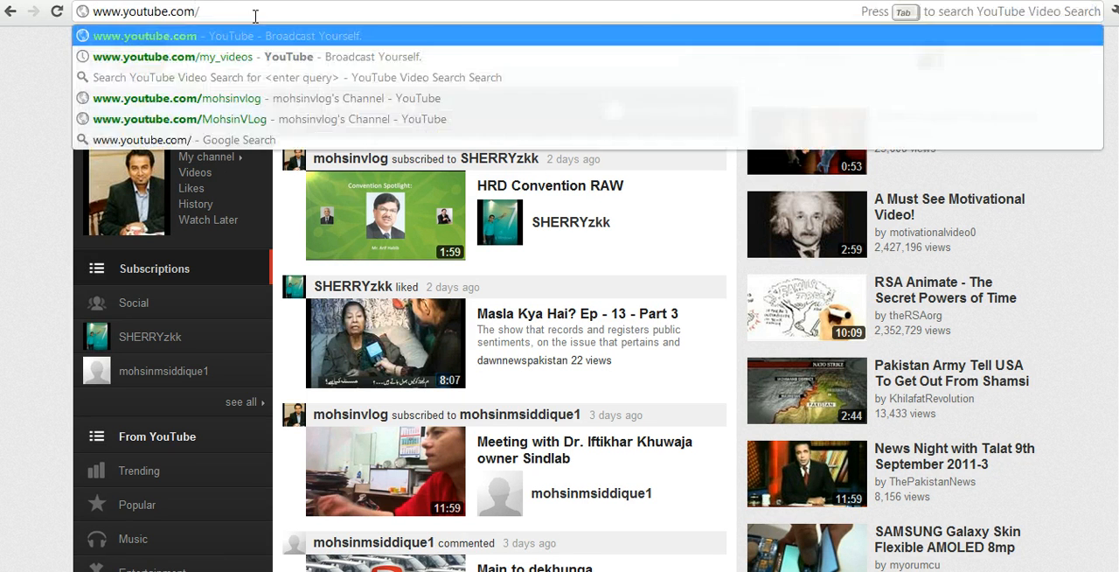
pyautogui.write('editor')
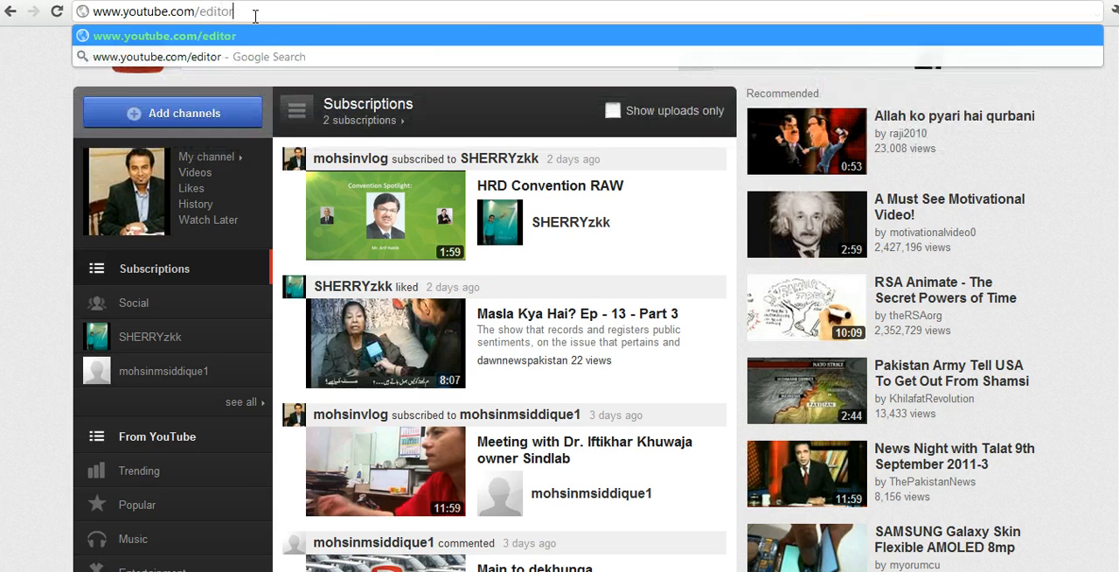
pyautogui.press('Return')
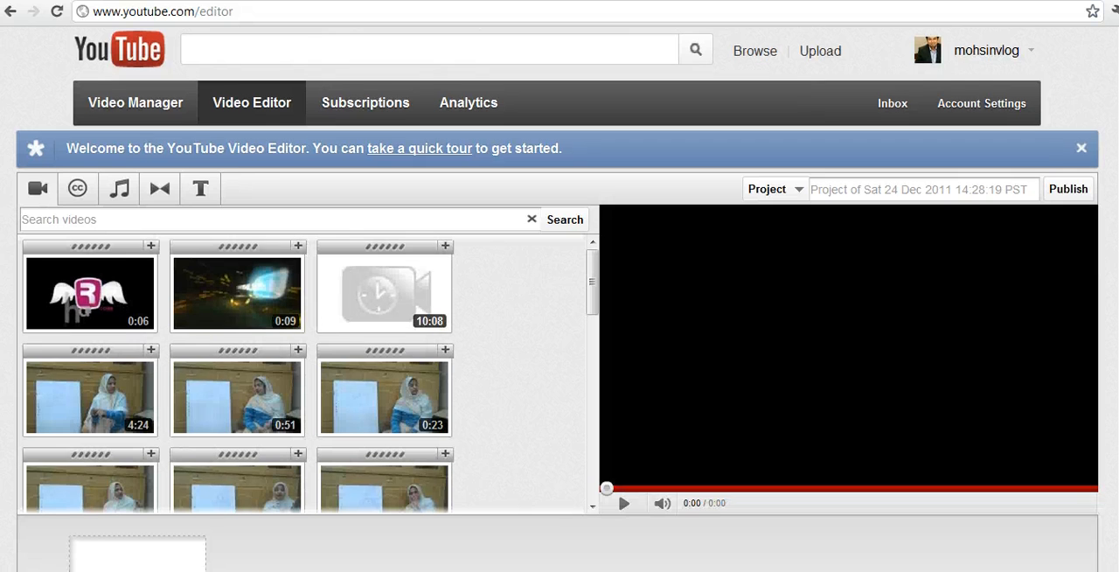
# - Find the 1:17 "Super Technologies" video in the video library and add it to the empty video track
pyautogui.scroll(-2, 559, 297)
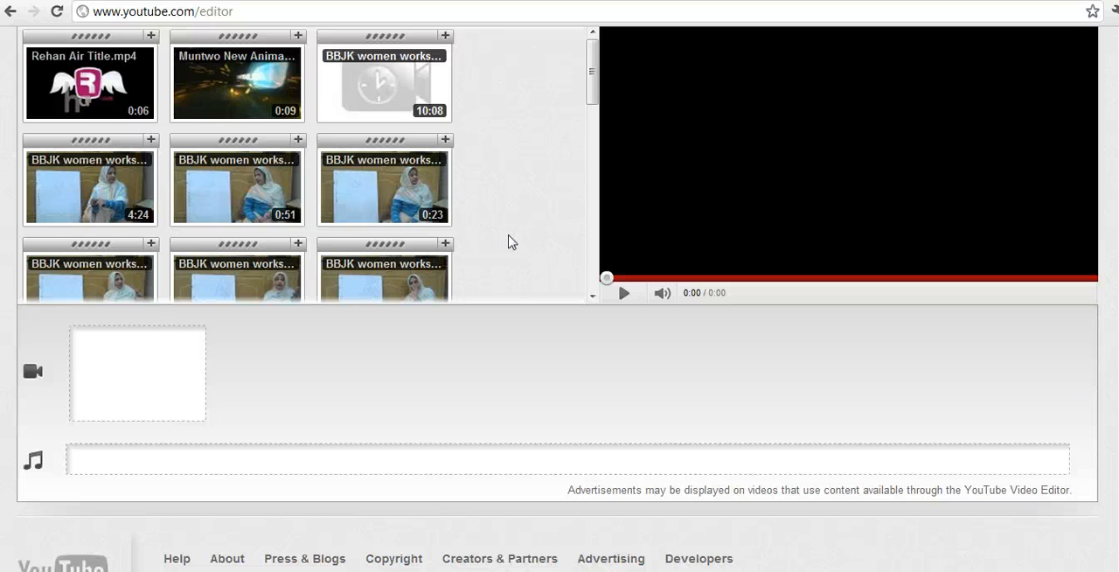
pyautogui.moveTo(593, 77); pyautogui.dragTo(616, 178)
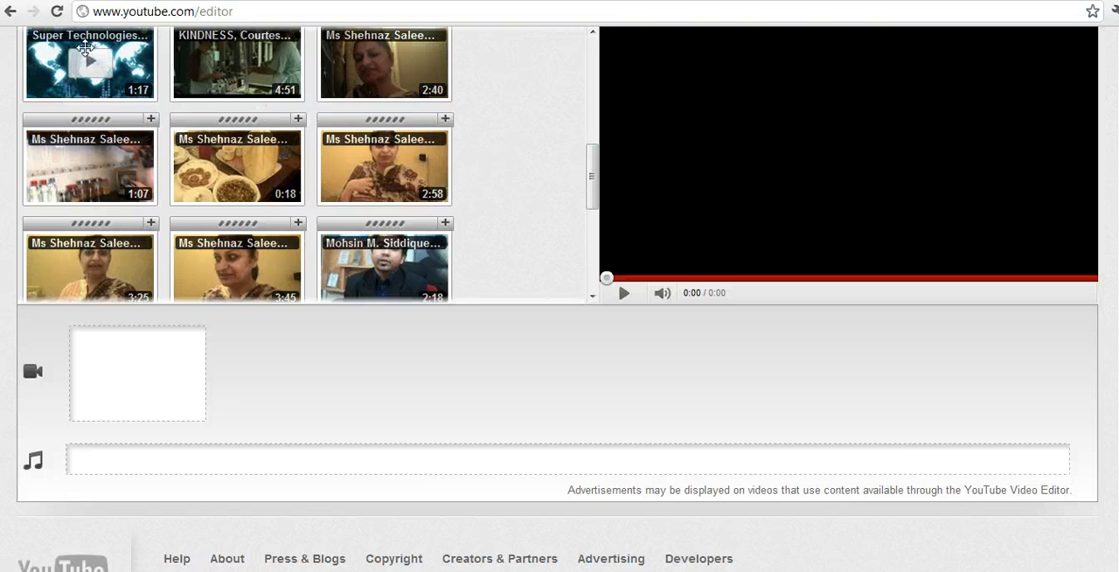
pyautogui.moveTo(140, 63); pyautogui.dragTo(167, 361)
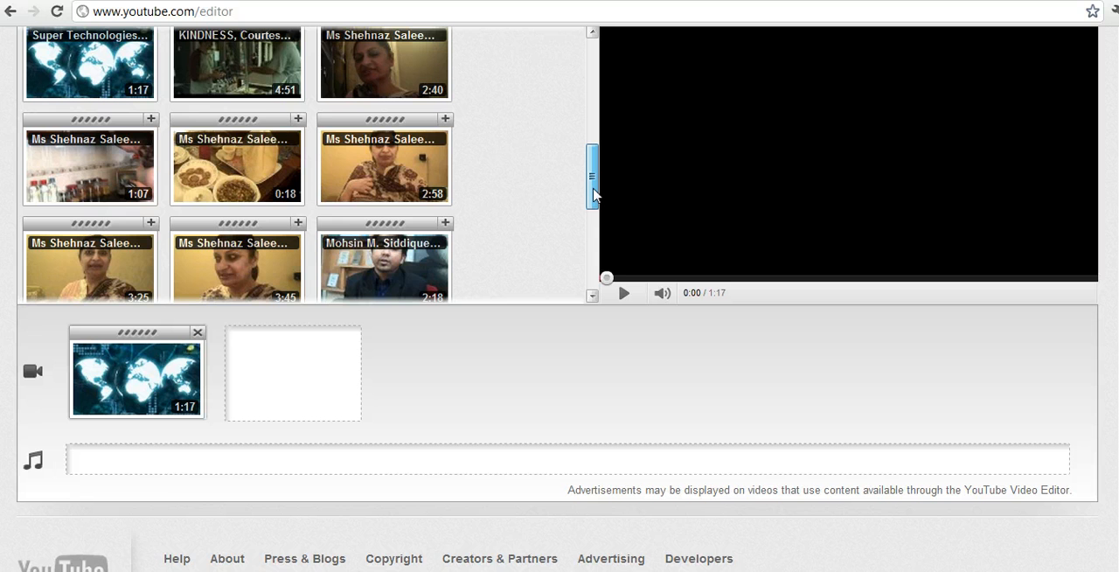
# - Insert the "Rehan Air Title.mp4" clip at the start of the video track, before the world map clip
pyautogui.moveTo(592, 194)
pyautogui.mouseDown()
pyautogui.moveTo(592, 168)
pyautogui.moveTo(591, 212)
pyautogui.mouseUp()
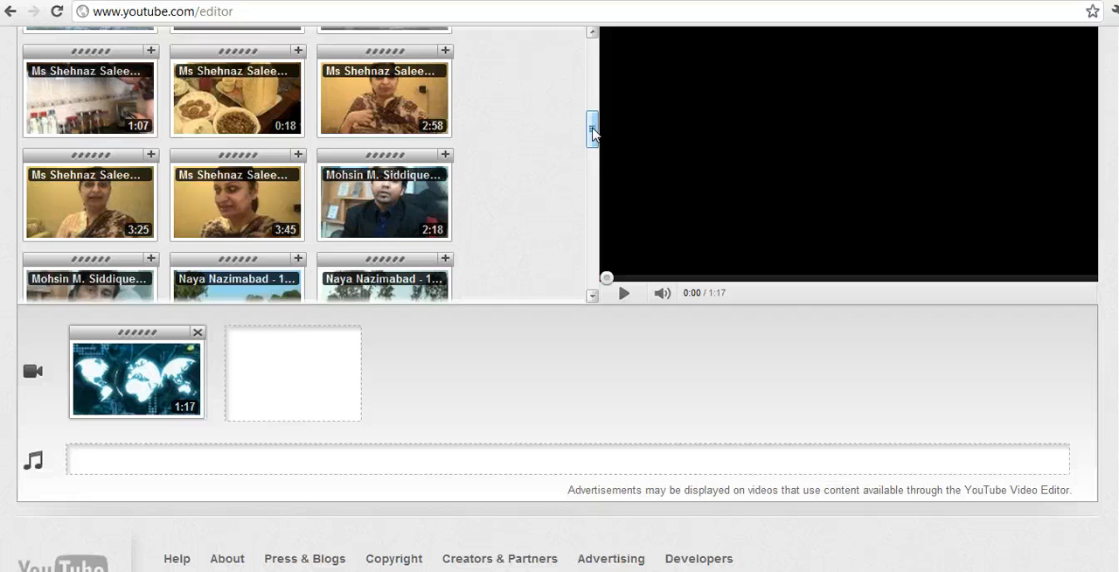
pyautogui.moveTo(593, 131); pyautogui.dragTo(593, 54)
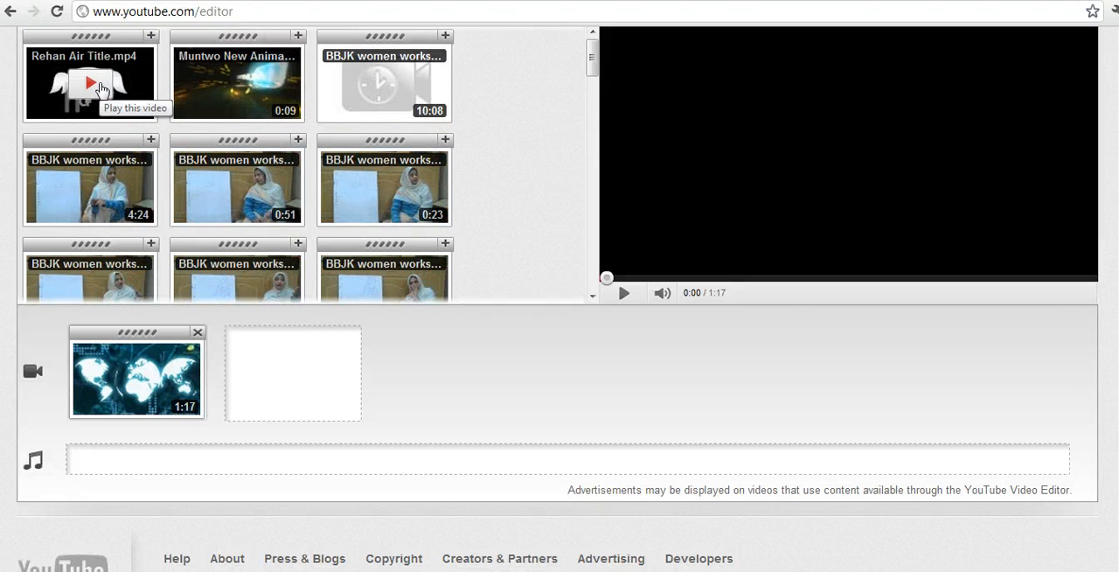
pyautogui.moveTo(102, 90)
pyautogui.mouseDown()
pyautogui.moveTo(117, 82)
pyautogui.moveTo(44, 240)
pyautogui.moveTo(79, 371)
pyautogui.mouseUp()
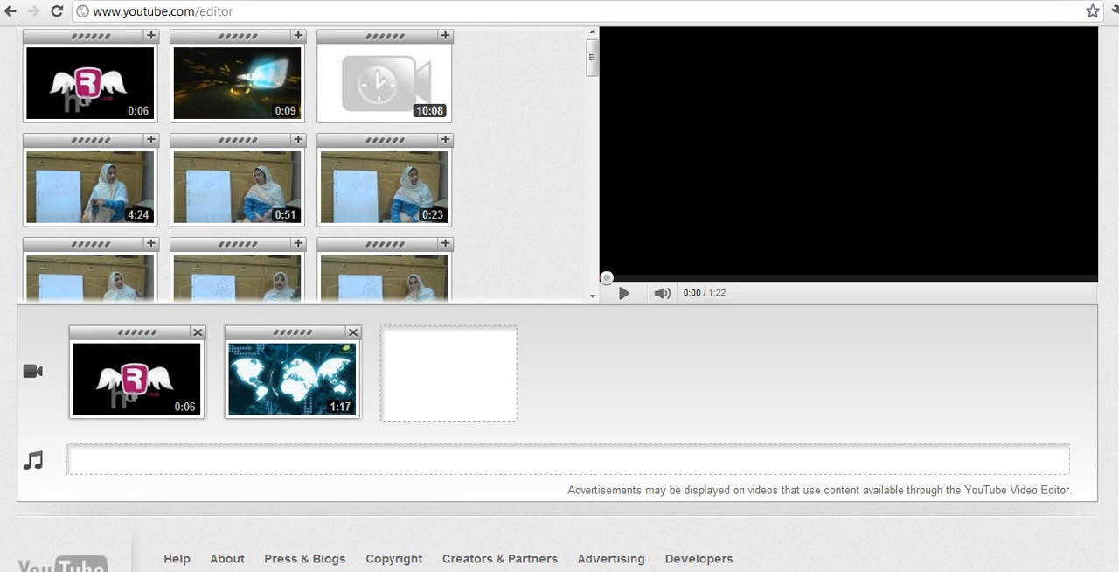
# - Insert a Centered Title text clip between the two video clips on the timeline
pyautogui.scroll(3, 559, 349)
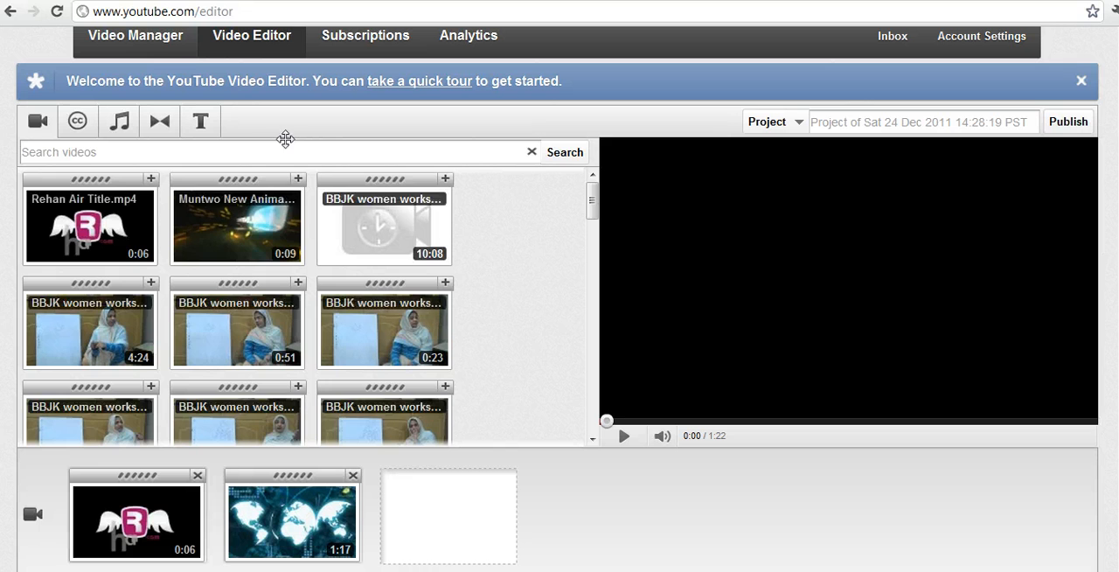
pyautogui.click(175, 131)
pyautogui.click(193, 127)
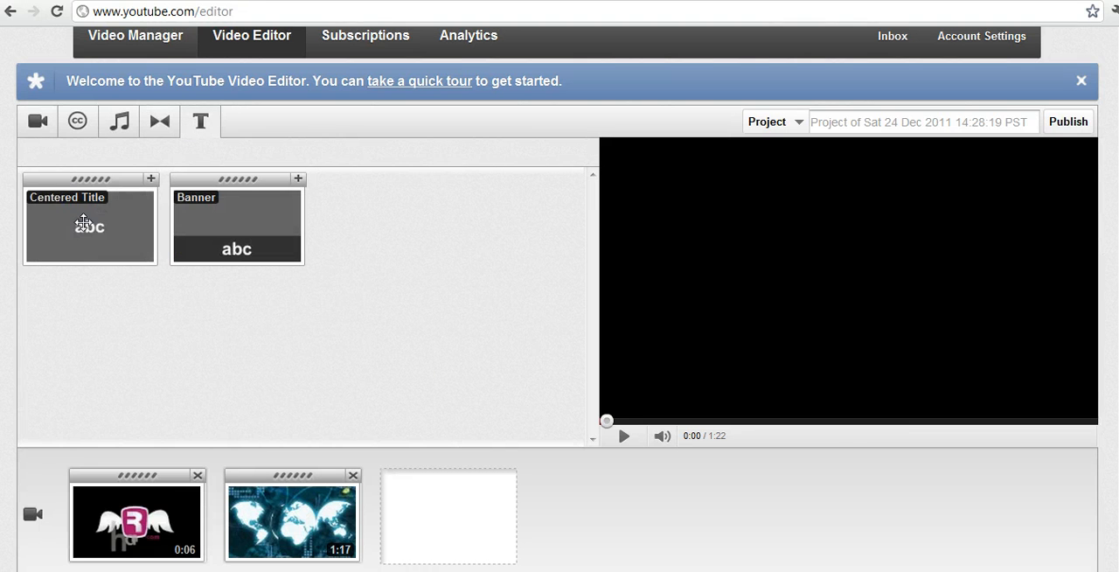
pyautogui.moveTo(83, 223)
pyautogui.mouseDown()
pyautogui.moveTo(153, 339)
pyautogui.moveTo(175, 459)
pyautogui.moveTo(215, 494)
pyautogui.mouseUp()
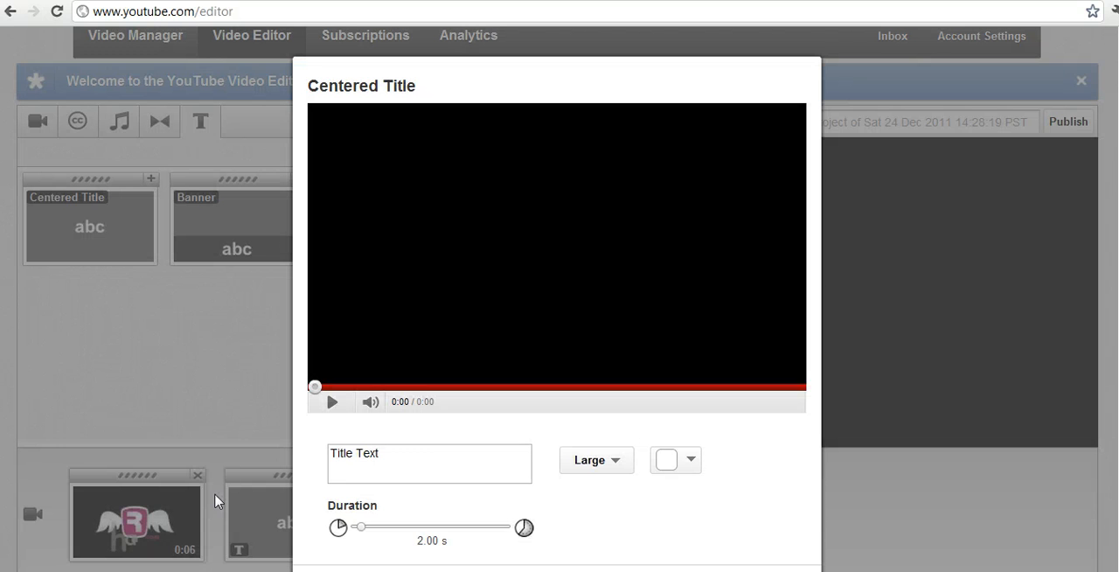
# - Replace the title's placeholder text with two lines: "Rehan Air" and "How to fly Safely in the Air"
pyautogui.click(431, 456)
pyautogui.write('Rehan ')
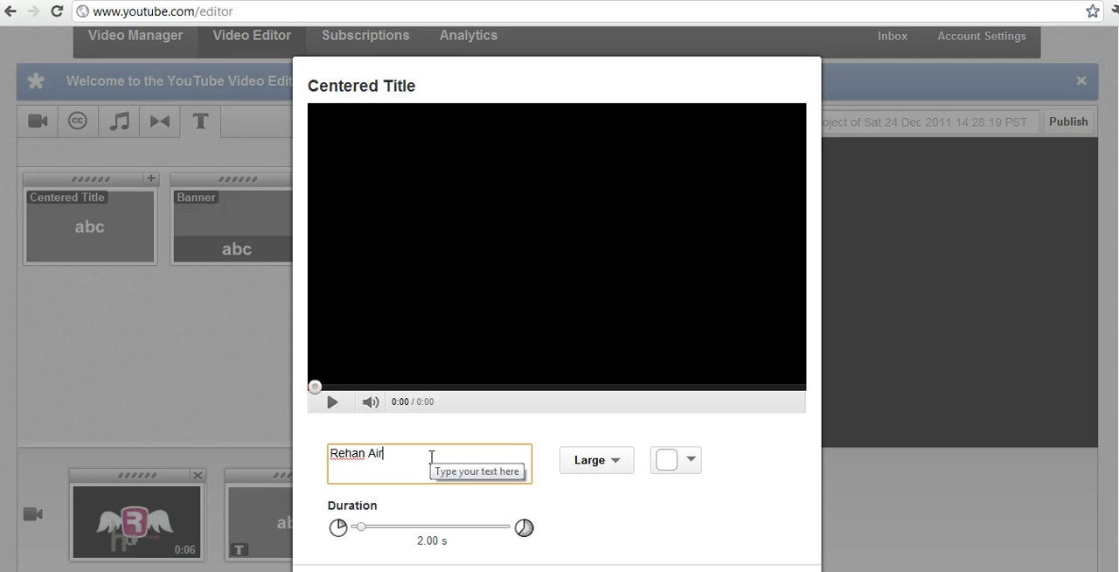
pyautogui.write('Air Co')
pyautogui.press('BackSpace')
pyautogui.press('BackSpace')
pyautogui.write('New')
pyautogui.press('BackSpace')
pyautogui.press('BackSpace')
pyautogui.press('BackSpace')
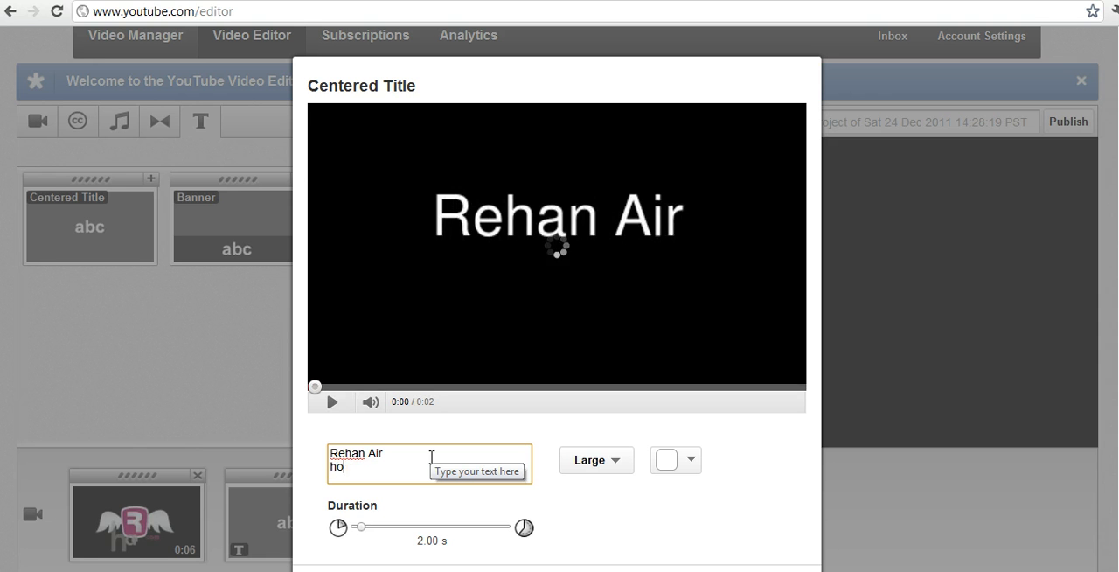
pyautogui.write('How to fl')
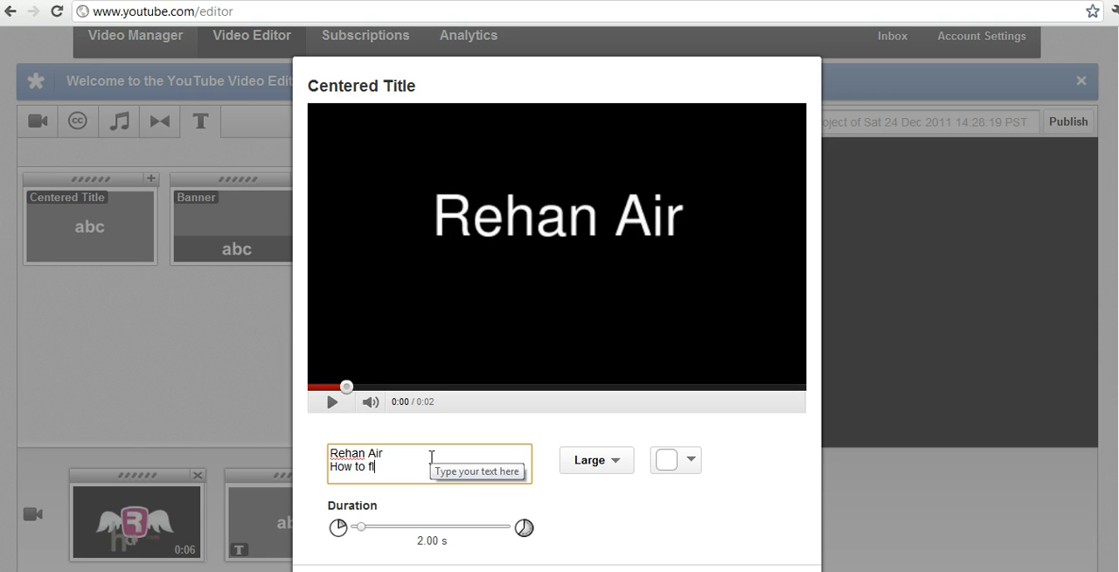
pyautogui.write('y Safely in the Air')
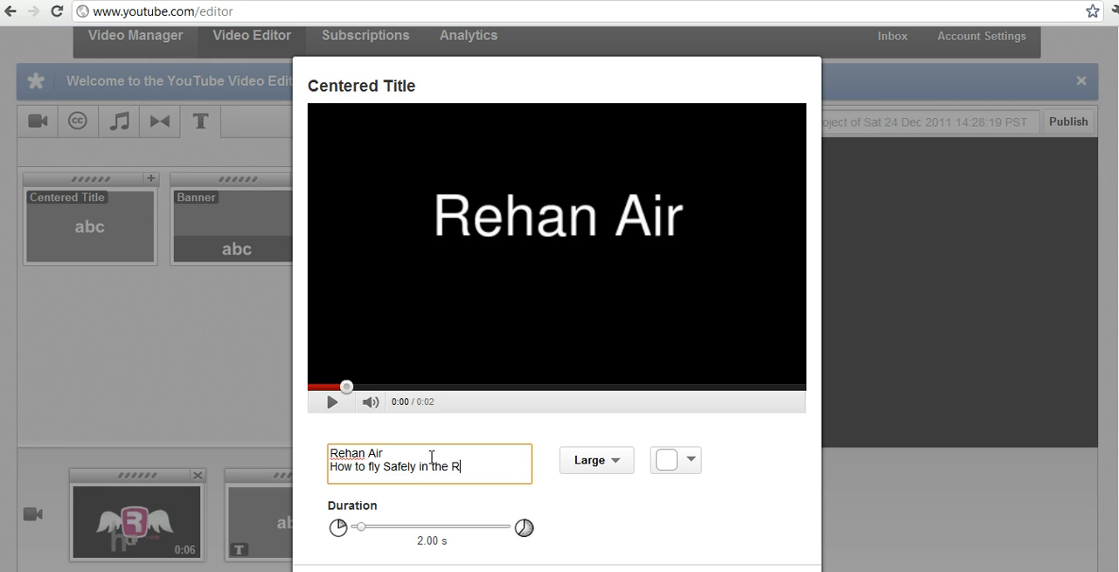
# - Set the title's text size to Small and its duration to 3.00 s, and save the title
pyautogui.click(599, 461)
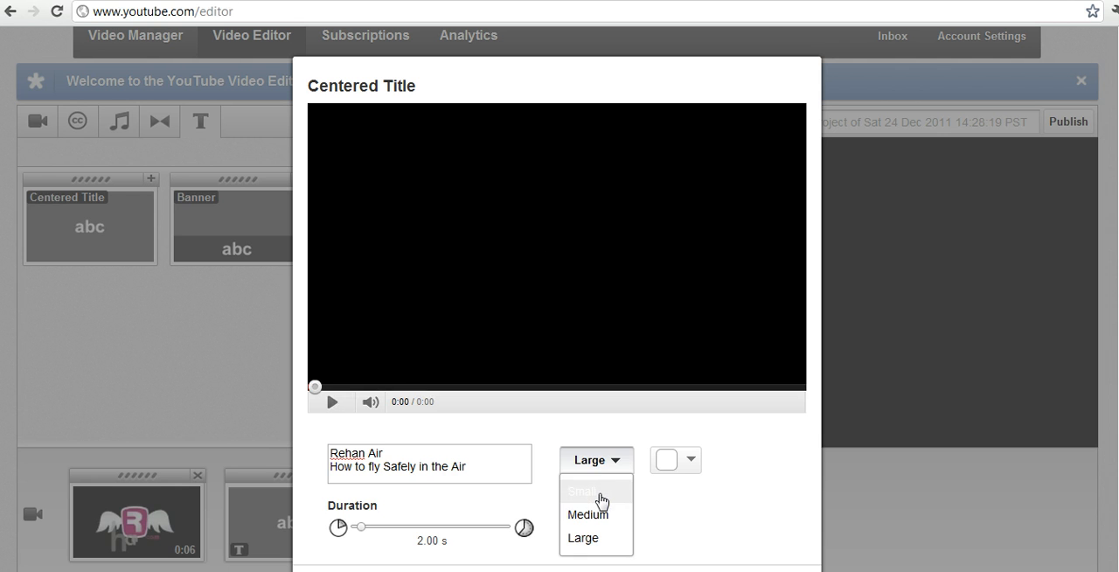
pyautogui.click(601, 491)
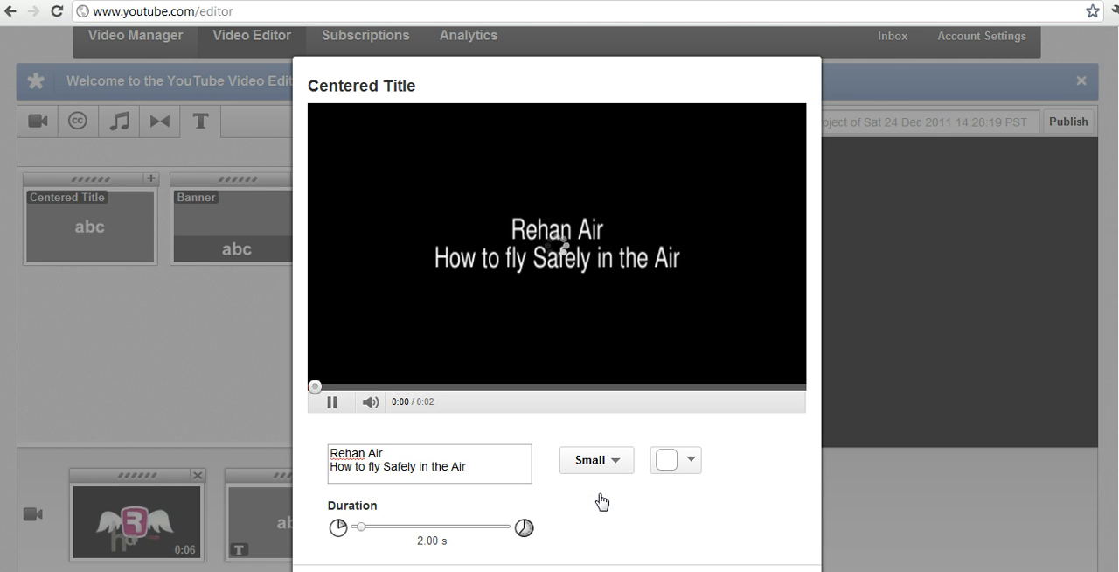
pyautogui.click(362, 526)
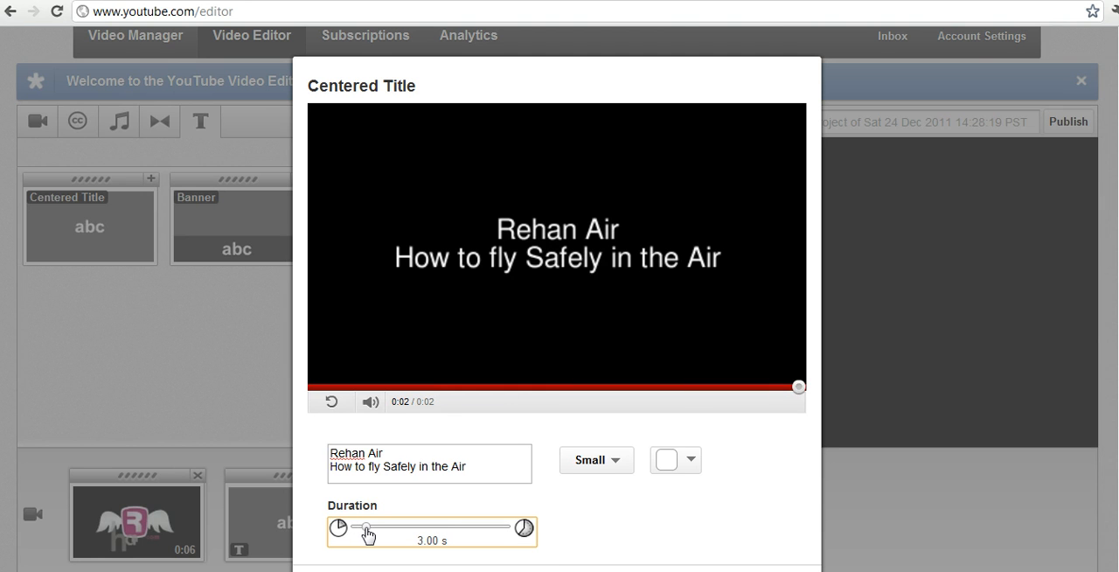
pyautogui.moveTo(367, 528); pyautogui.dragTo(370, 528)
pyautogui.doubleClick(660, 501)
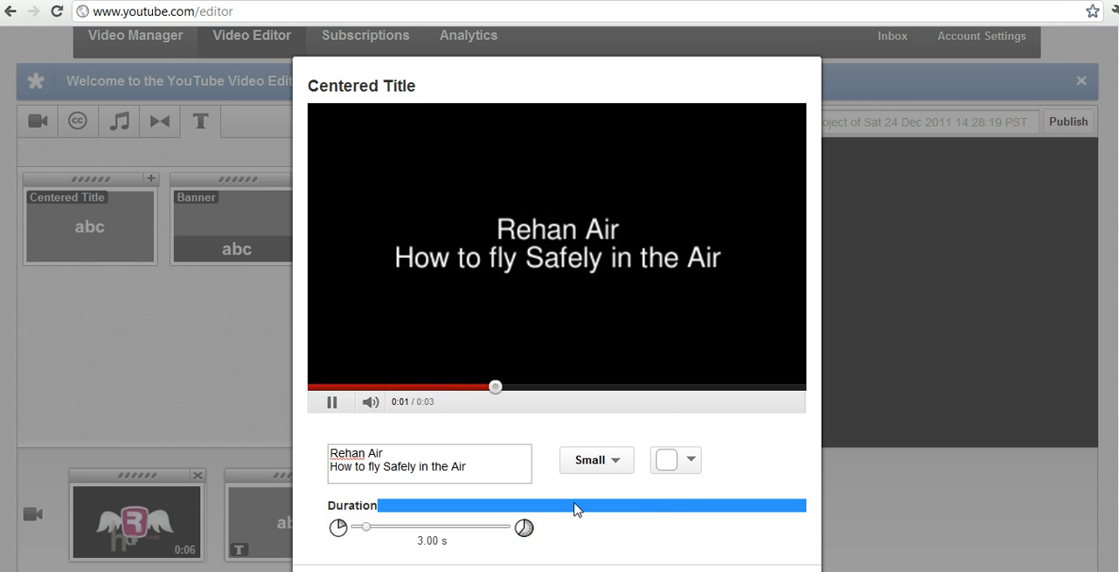
pyautogui.press('F11')
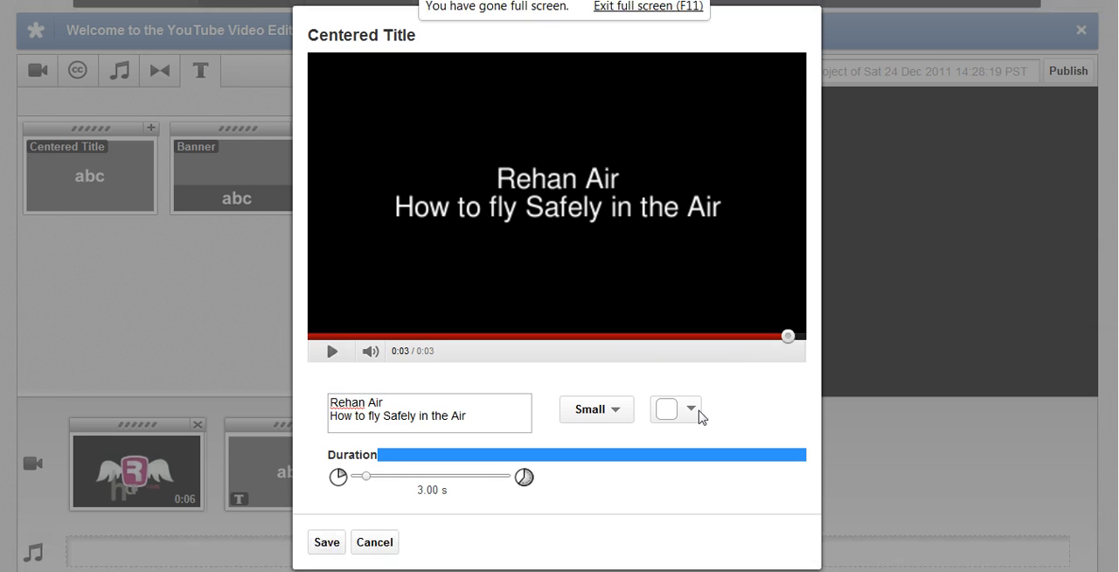
pyautogui.click(332, 544)
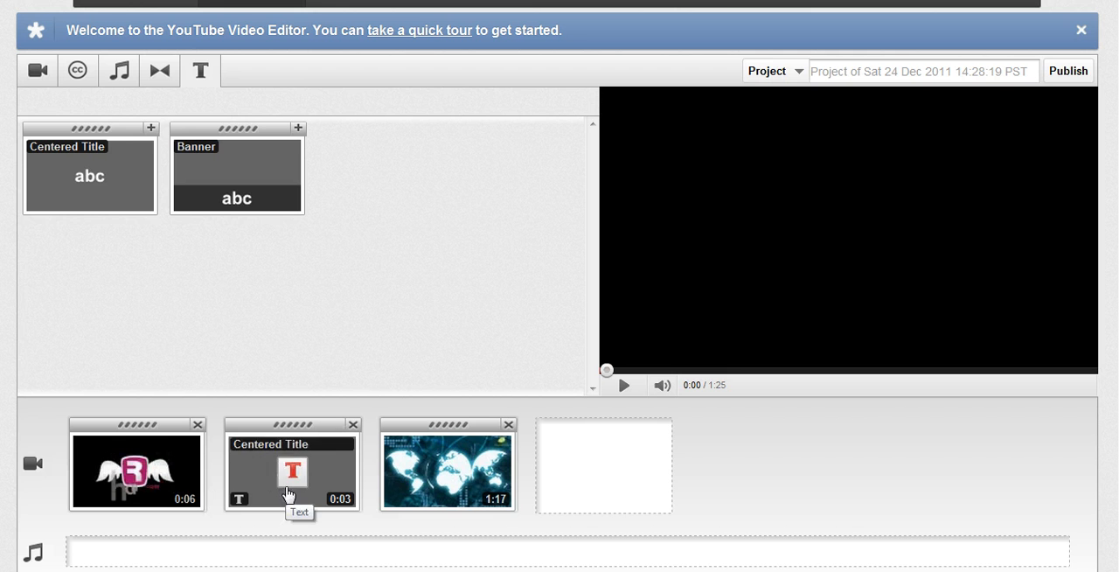
# - Add the 0:09 "Muntwo New Anima..." video from the library to the end of the video track
pyautogui.moveTo(428, 478)
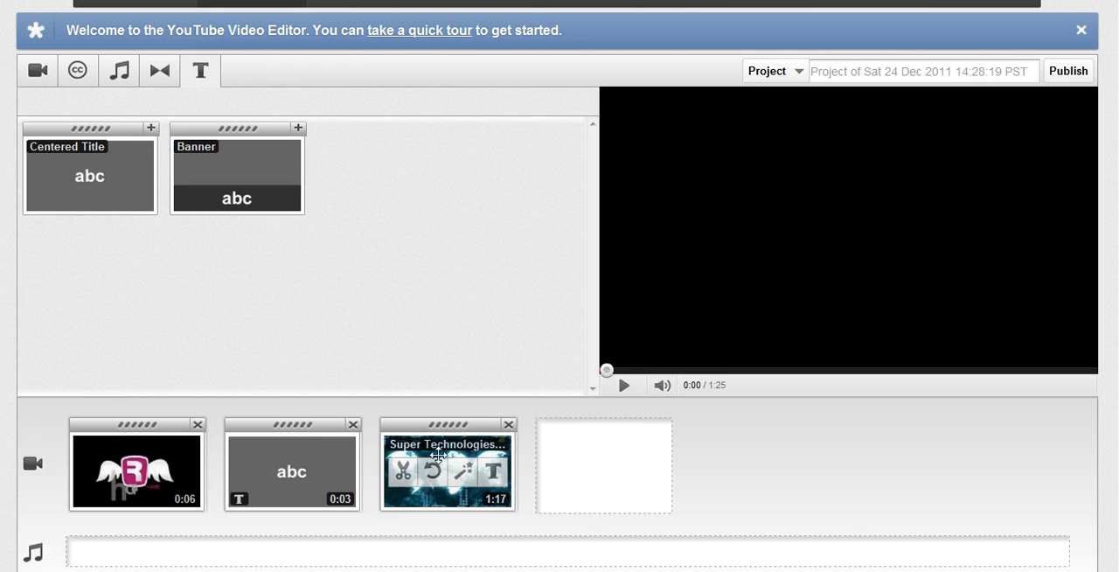
pyautogui.scroll(1, 565, 475)
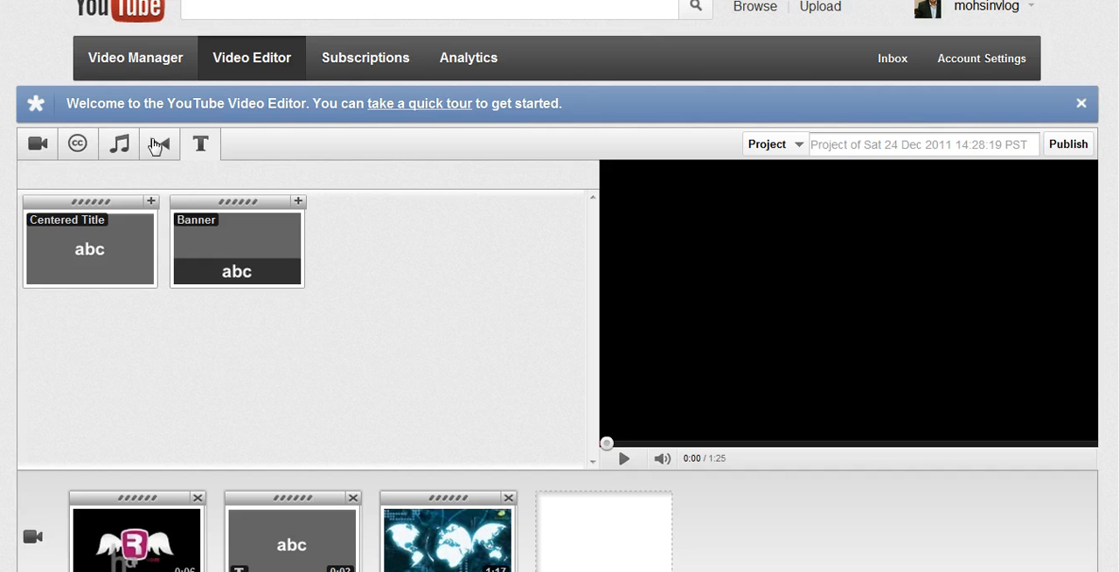
pyautogui.click(36, 147)
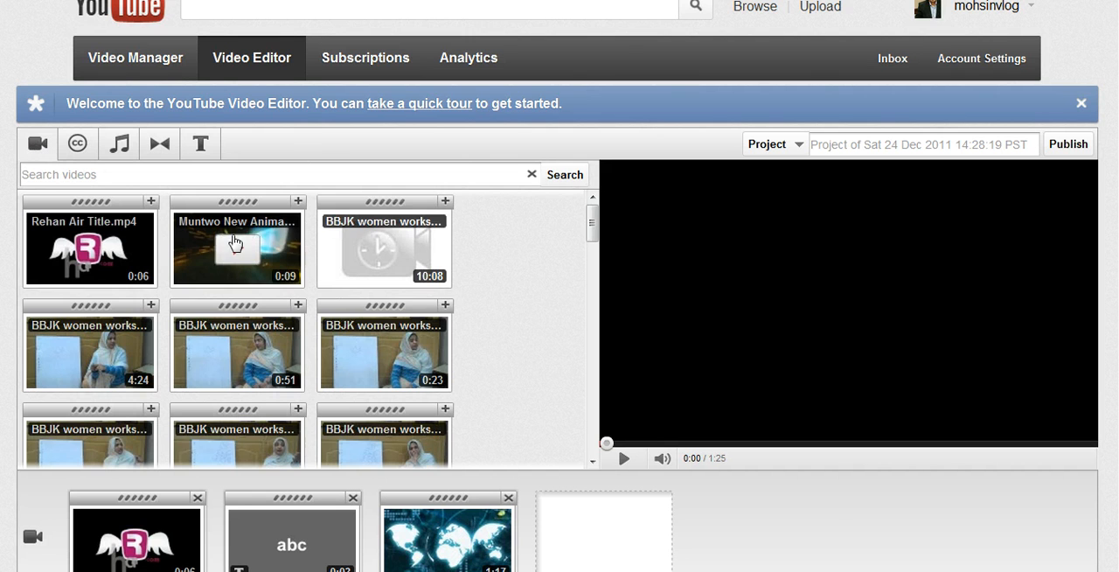
pyautogui.moveTo(277, 224); pyautogui.dragTo(611, 524)
pyautogui.scroll(-2, 833, 531)
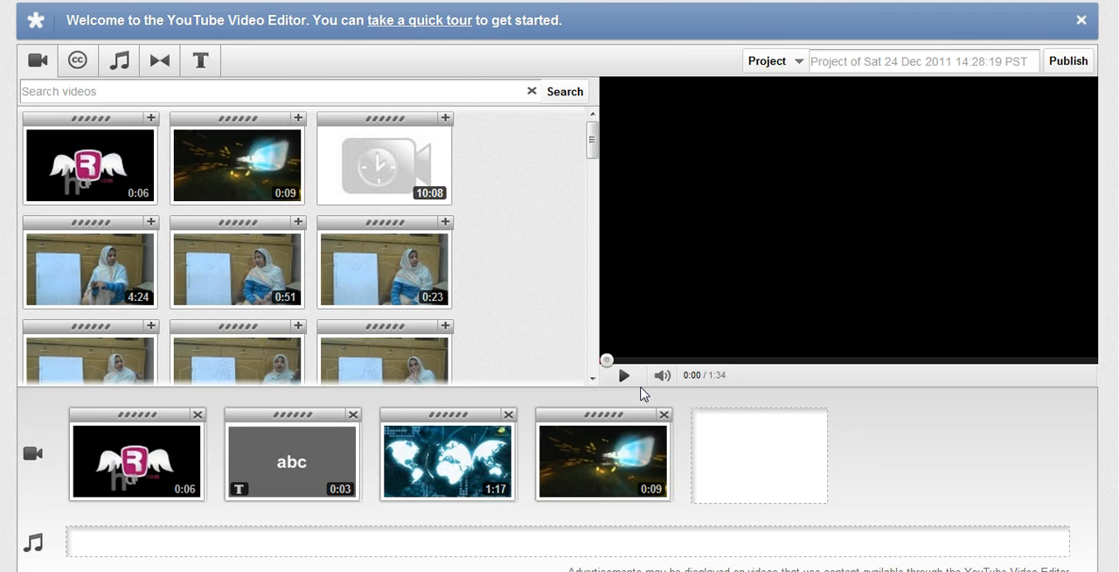
pyautogui.moveTo(350, 430)
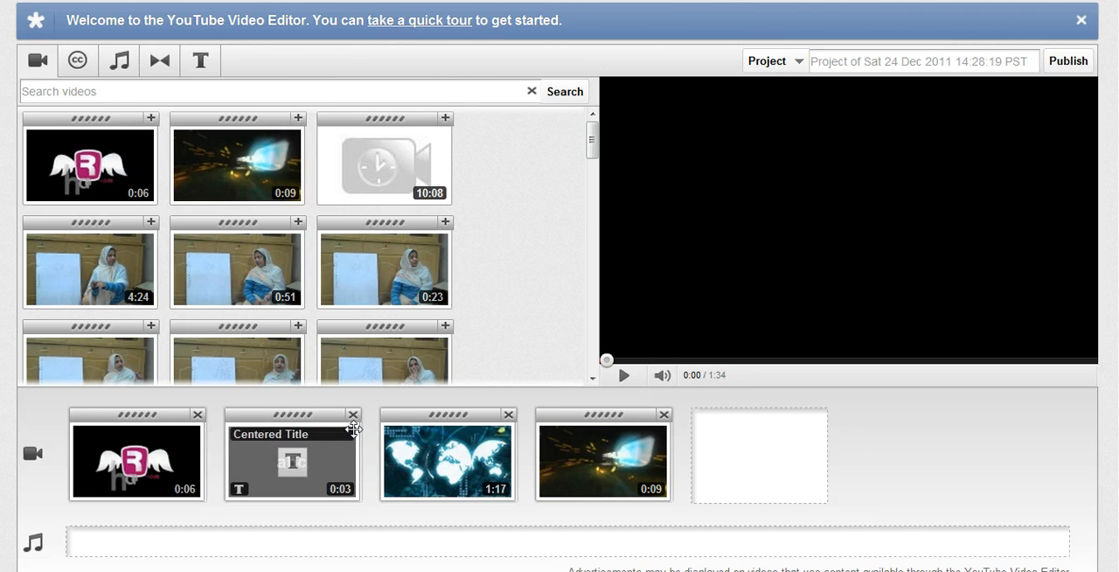
pyautogui.click(293, 464)
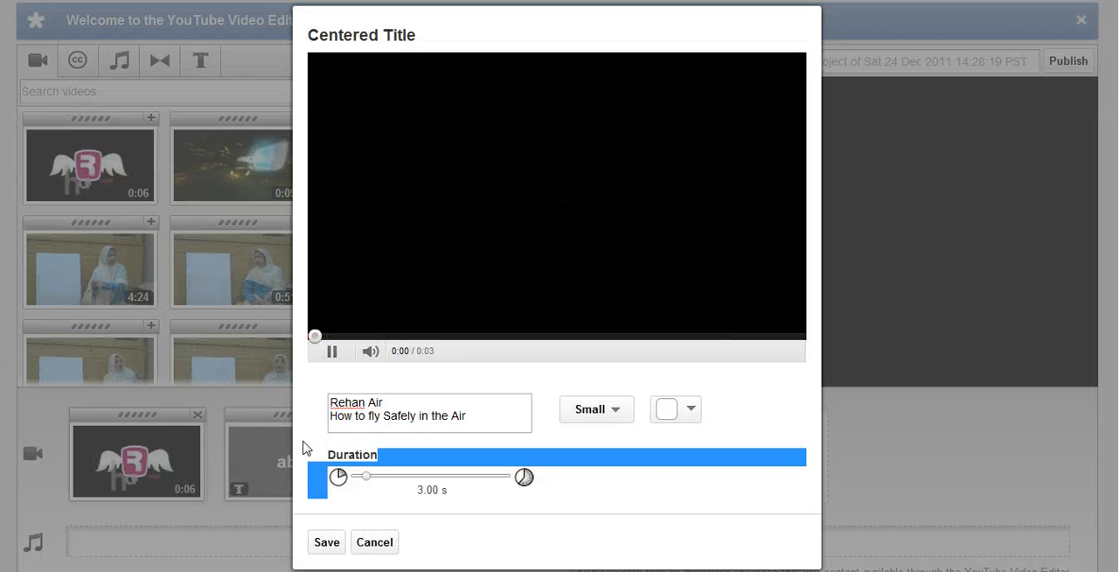
pyautogui.click(480, 412)
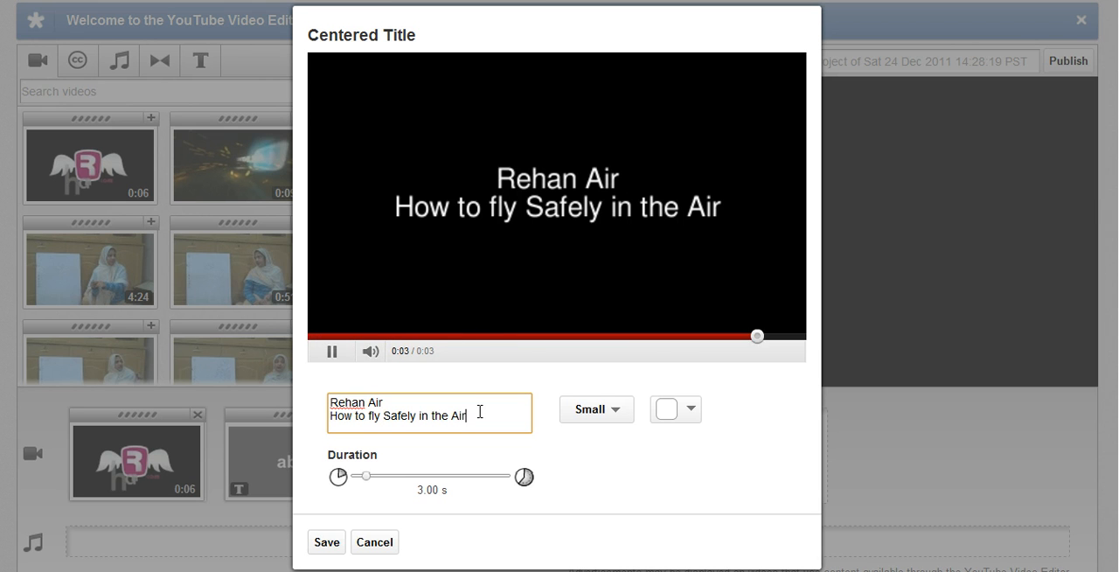
pyautogui.press('Return')
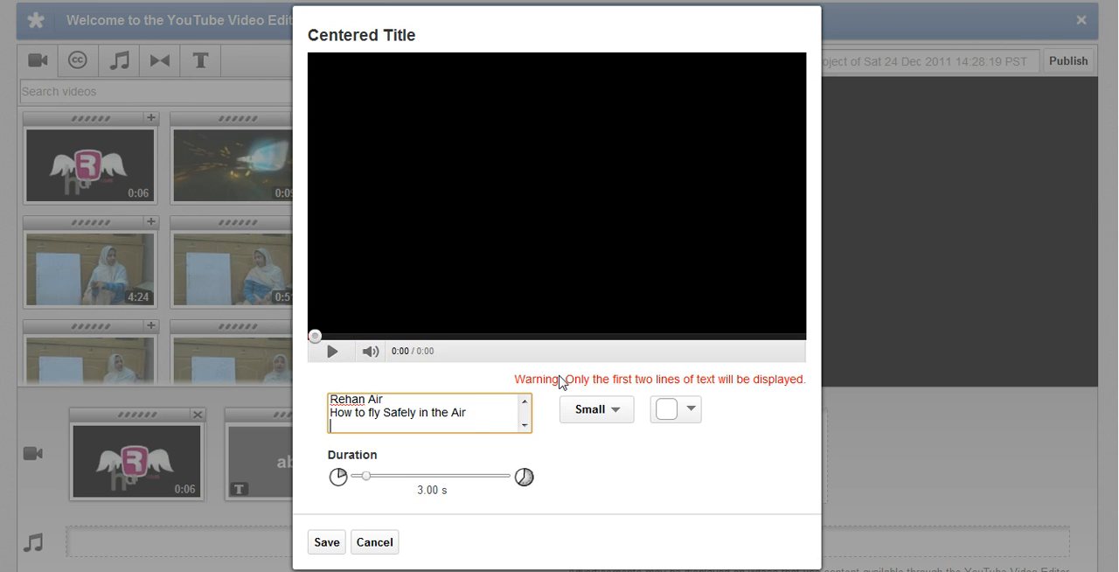
pyautogui.write('www.')
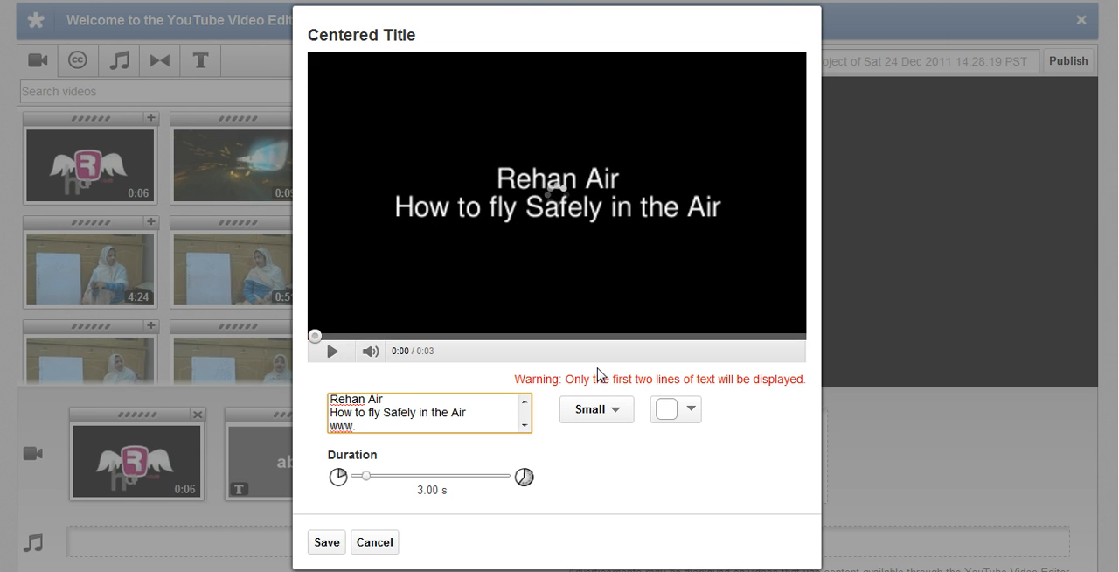
pyautogui.press('BackSpace')
pyautogui.press('BackSpace')
pyautogui.press('BackSpace')
pyautogui.press('BackSpace')
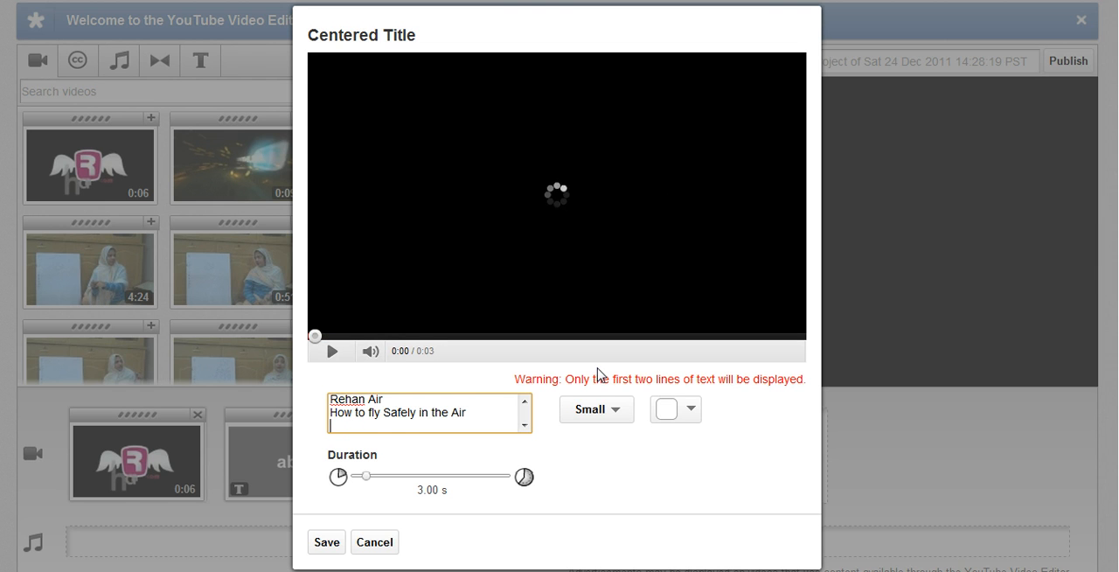
pyautogui.press('BackSpace')
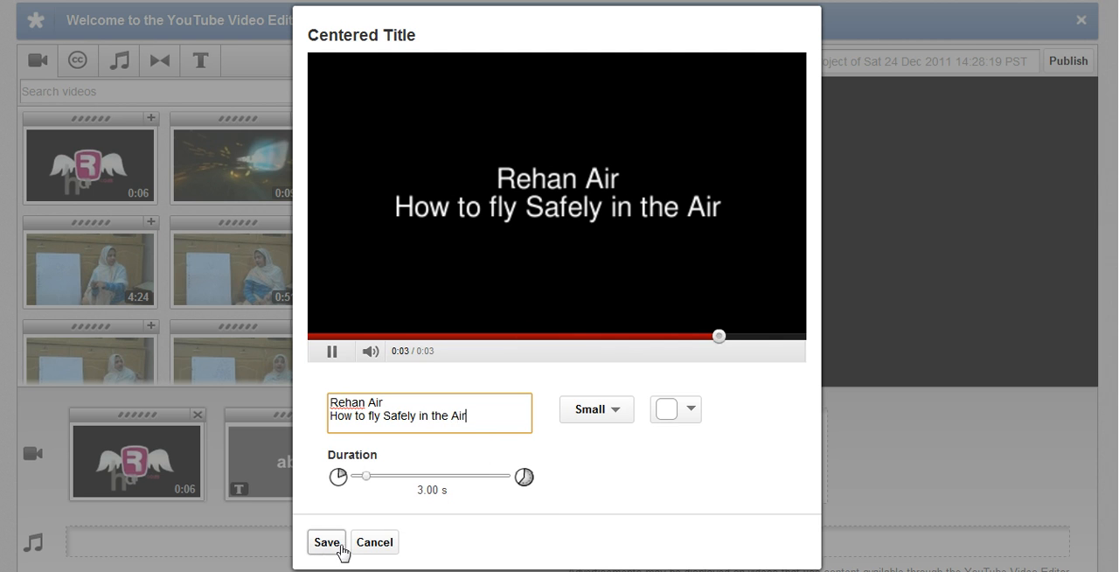
pyautogui.click(370, 549)
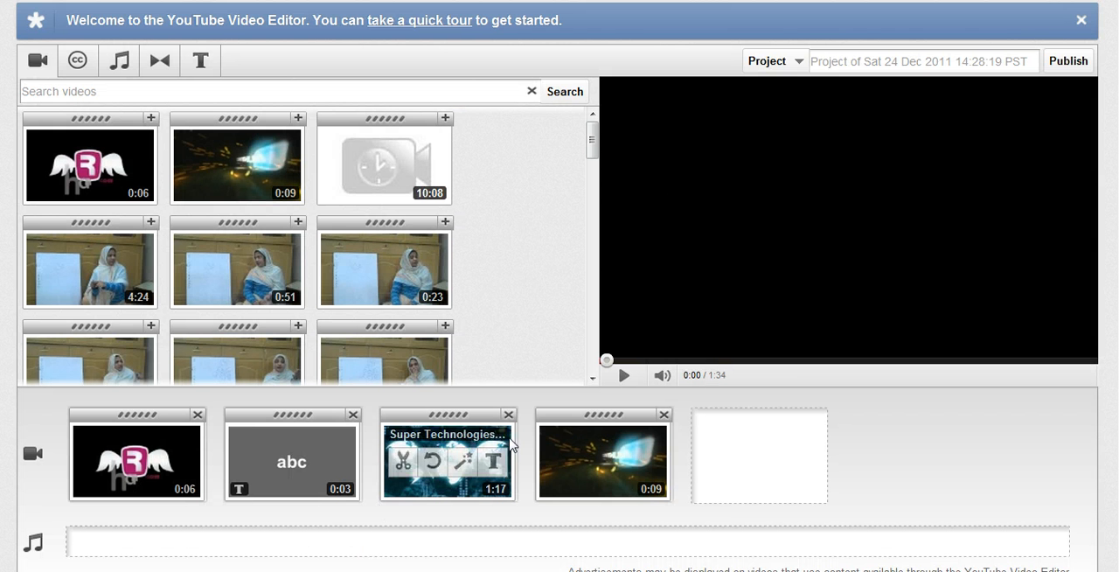
# - Play the assembled project in the preview and display the library of available audio tracks
pyautogui.moveTo(166, 430)
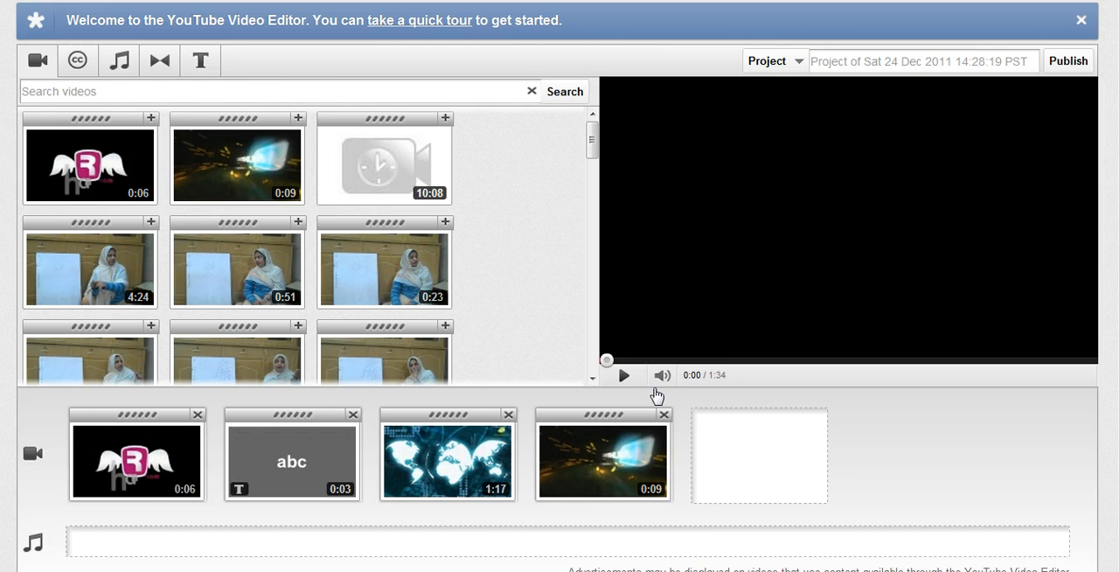
pyautogui.click(622, 376)
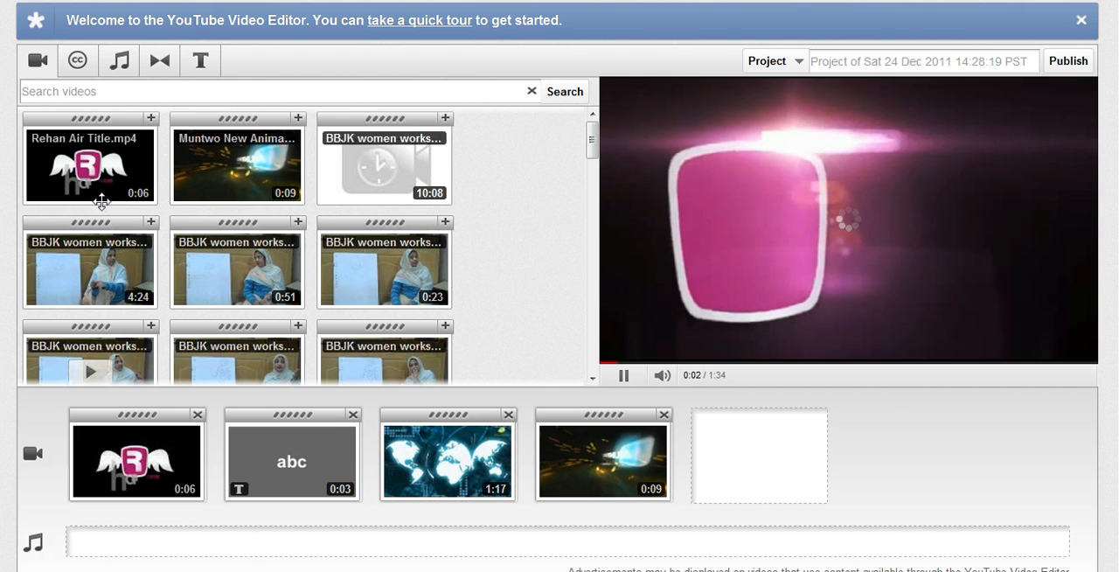
pyautogui.click(121, 63)
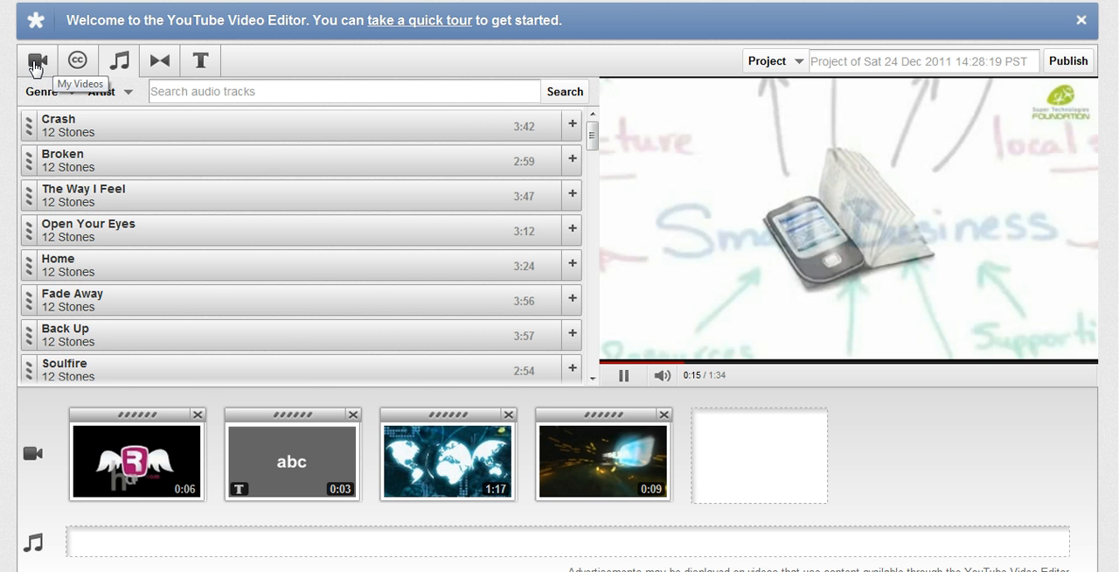
pyautogui.scroll(-1, 999, 137)
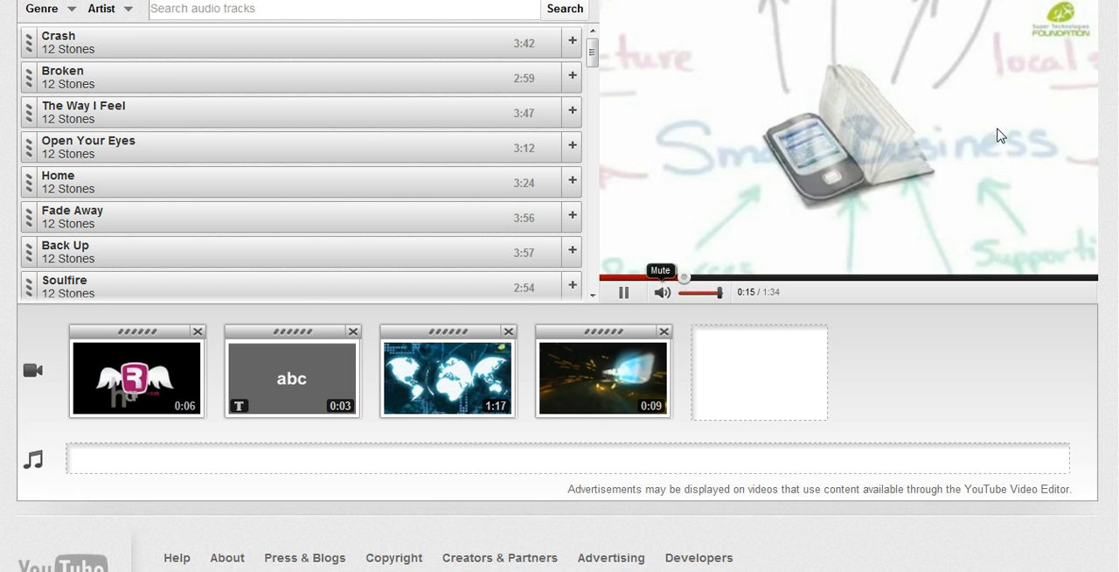
pyautogui.scroll(1, 884, 430)
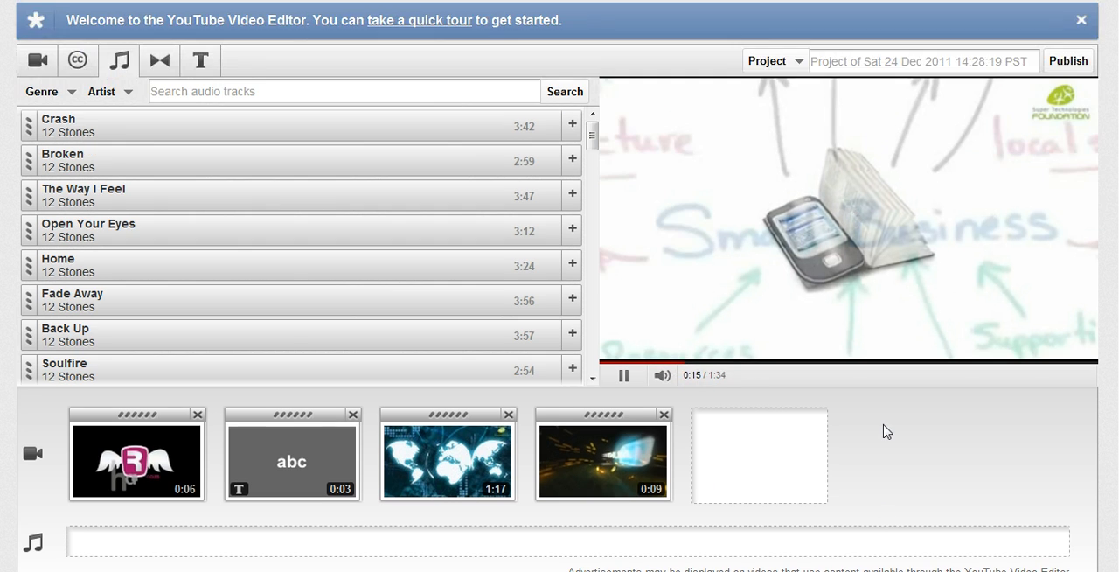